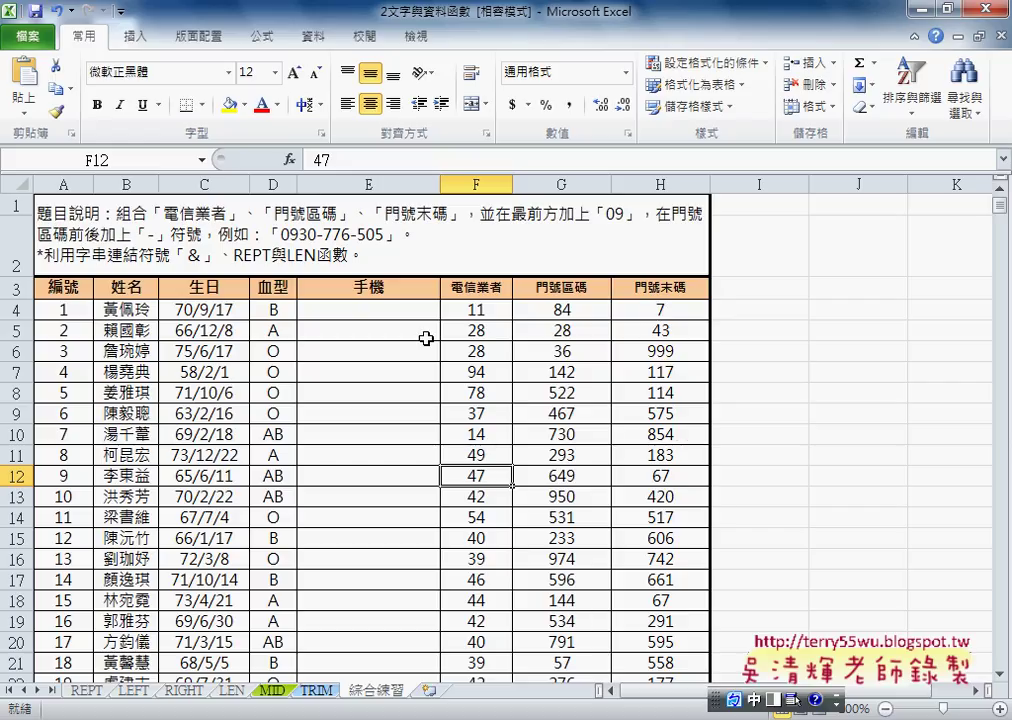
Step: In E4, start the formula ="09"&F4&"-"&G4 using the carrier and area code cells
click(408, 314)
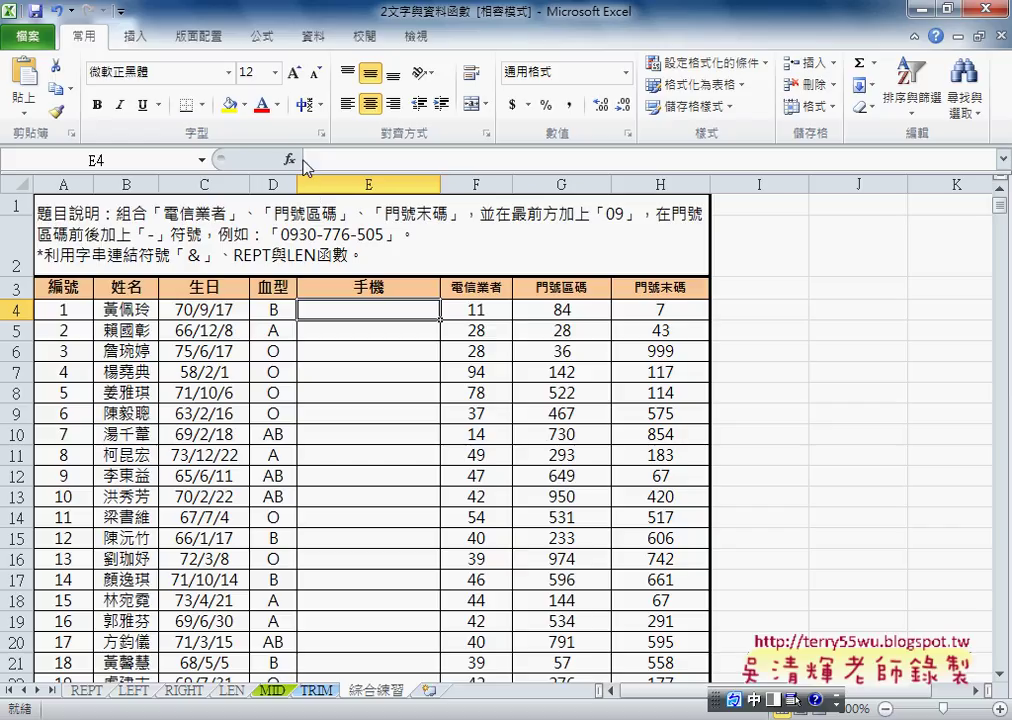
double_click(370, 309)
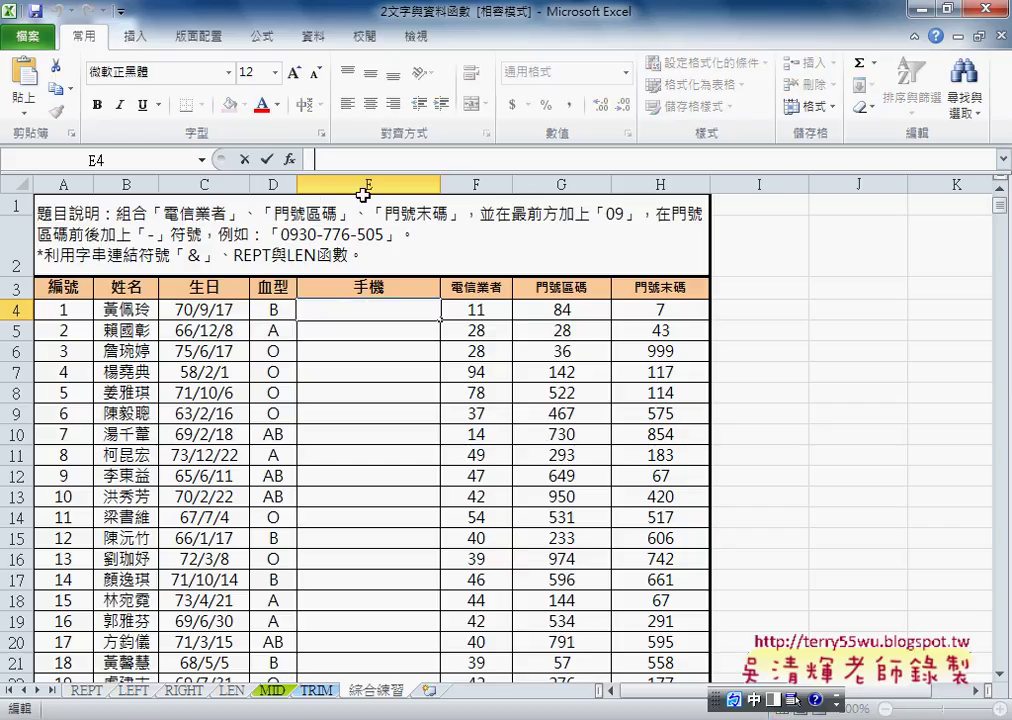
click(317, 166)
text(=)
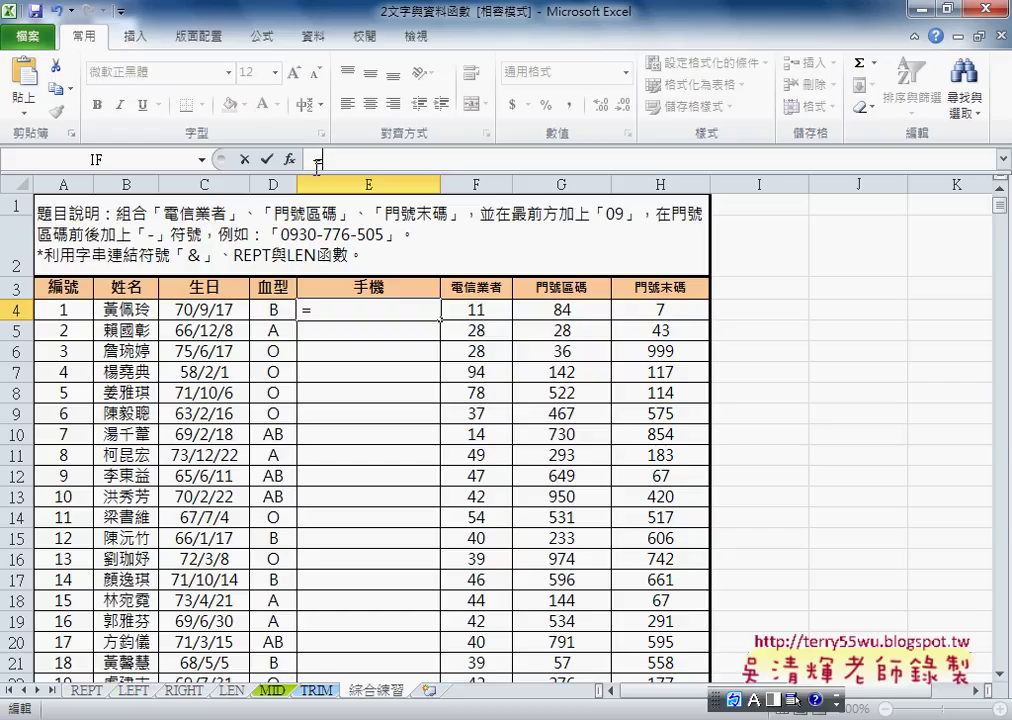
text("0)
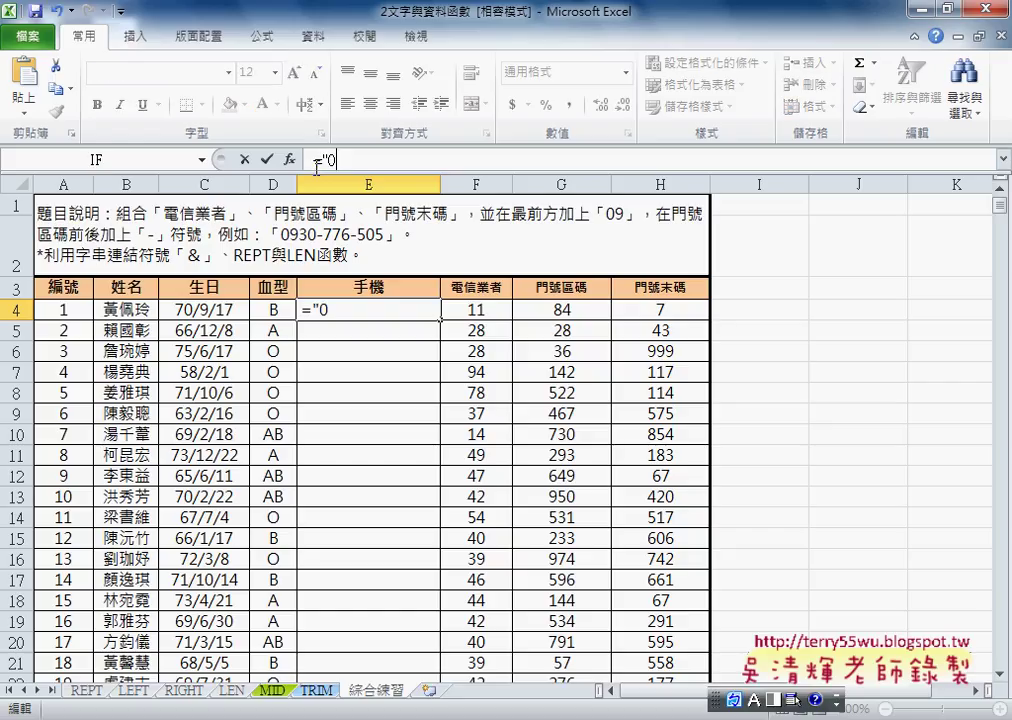
text(9")
text(&)
click(481, 316)
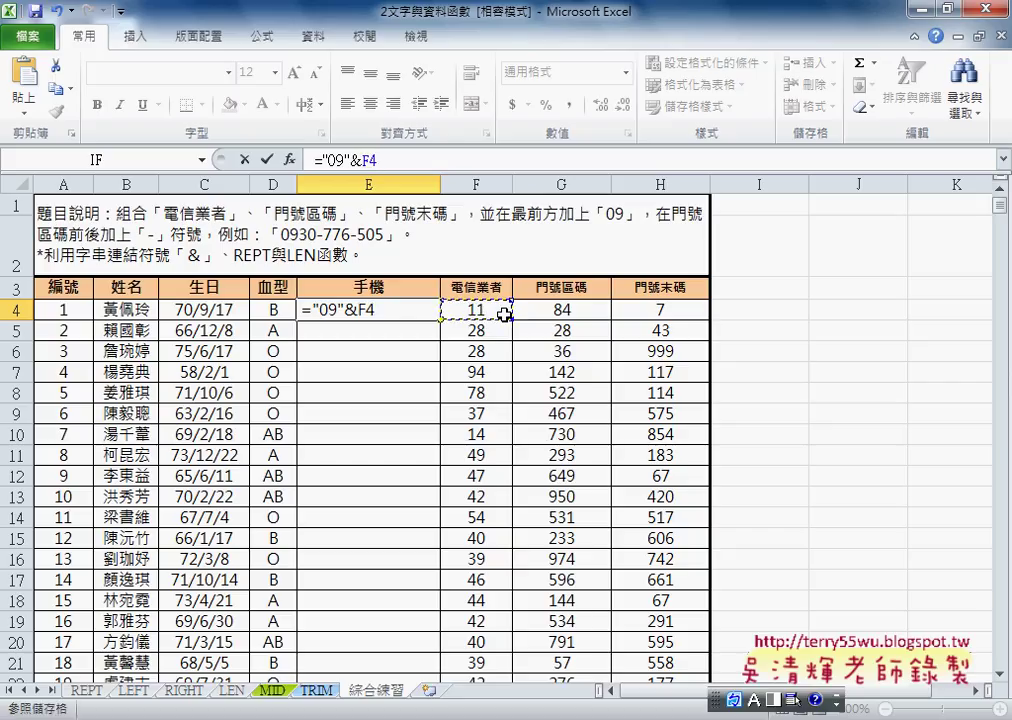
text(&")
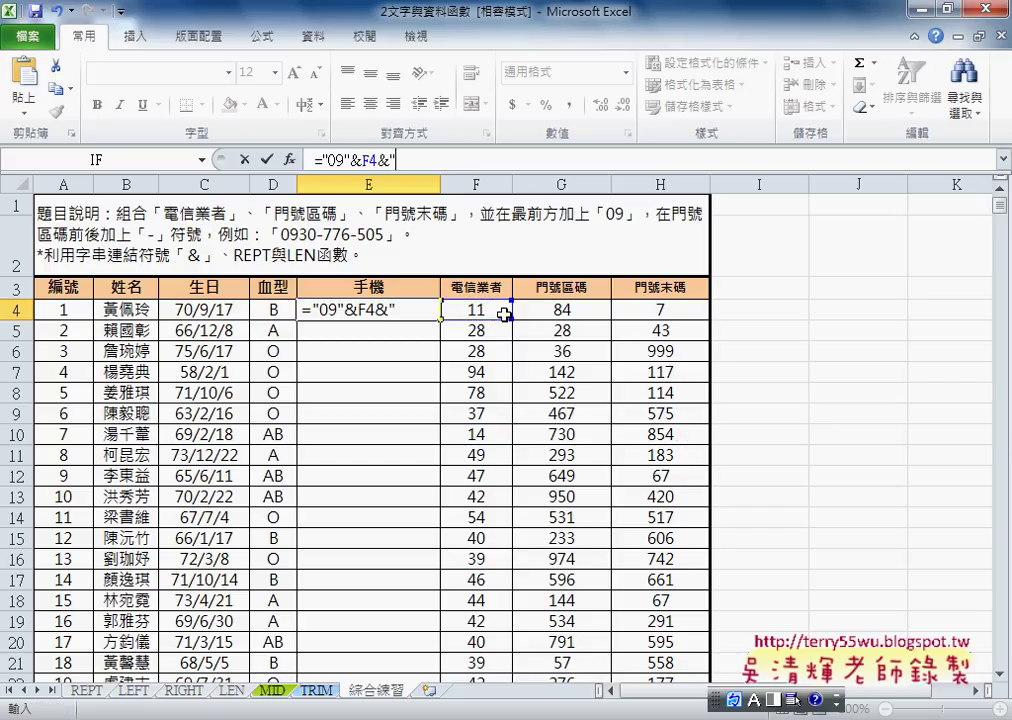
text(-)
text(")
text(&)
click(572, 310)
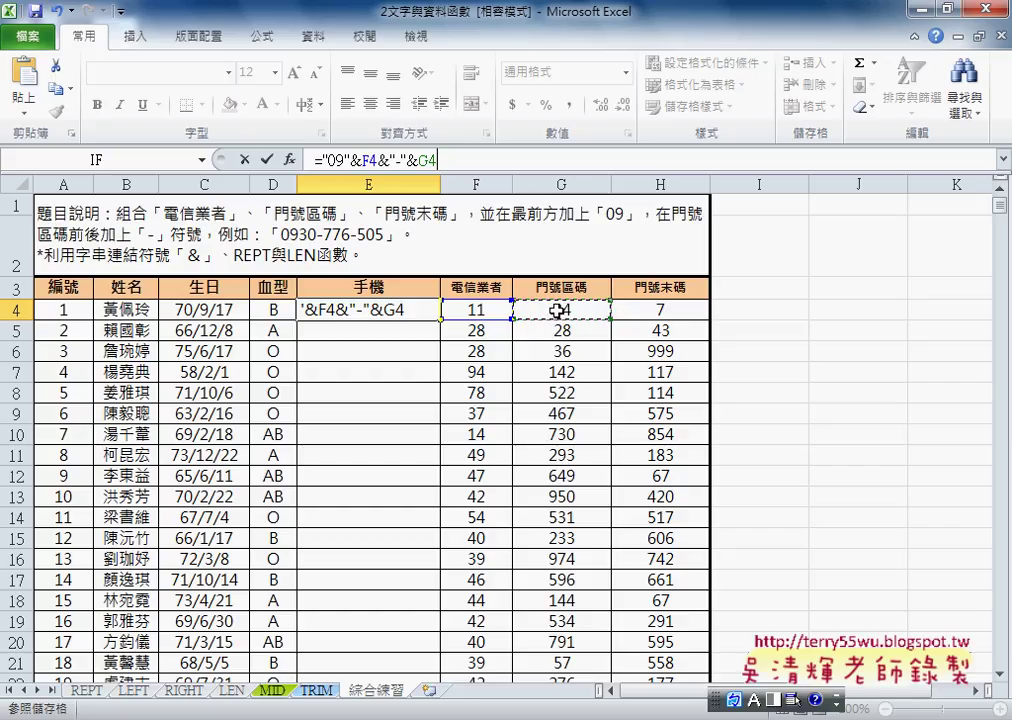
click(424, 159)
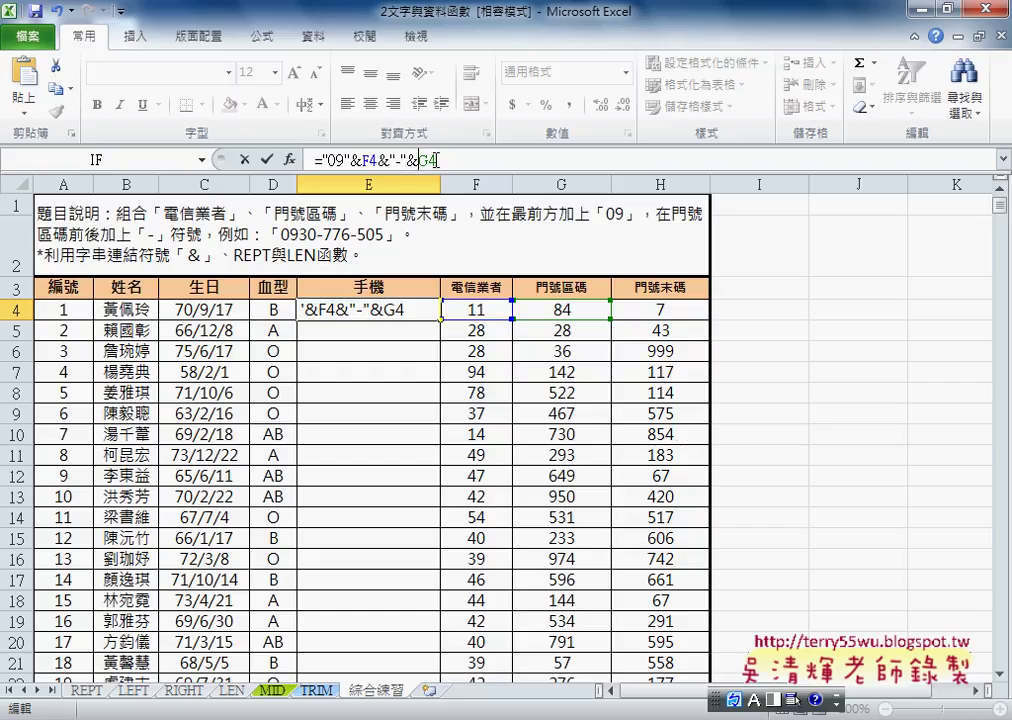
Step: Replace G4 with REPT("0",3-LEN(G4)) zero padding and confirm, so E4 shows 0911-0
text(re)
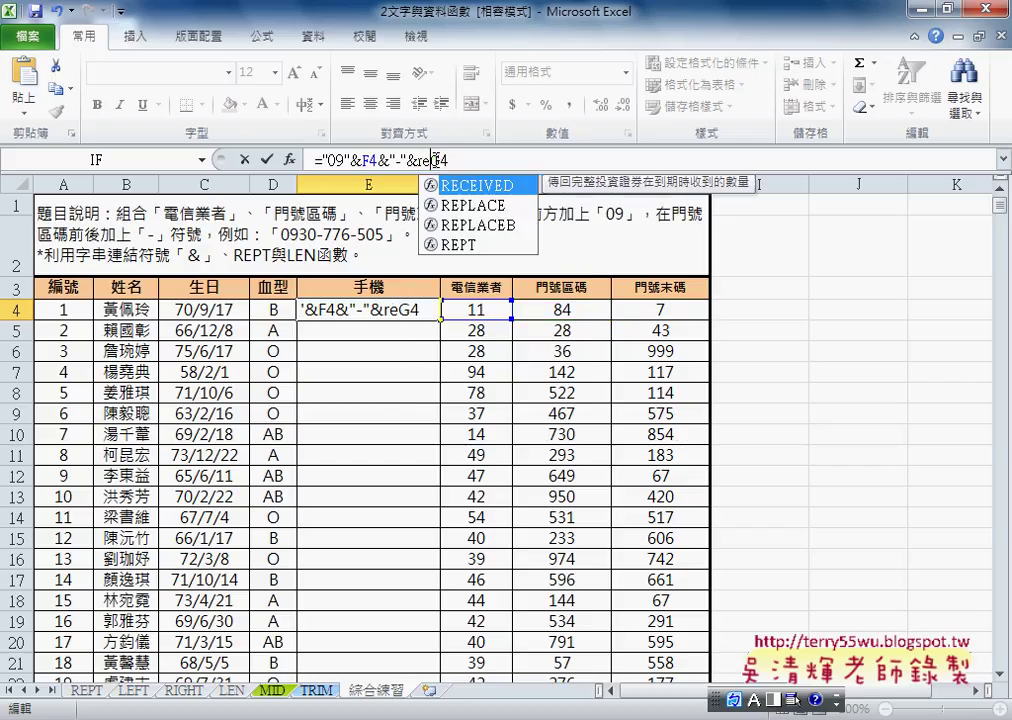
text(pt)
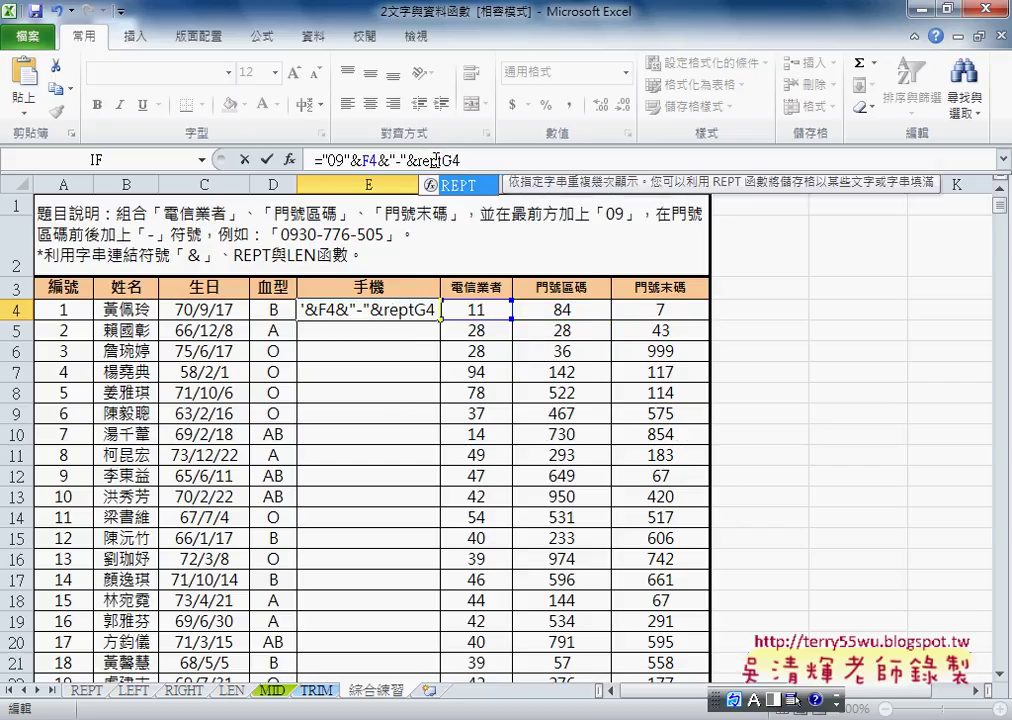
text(()
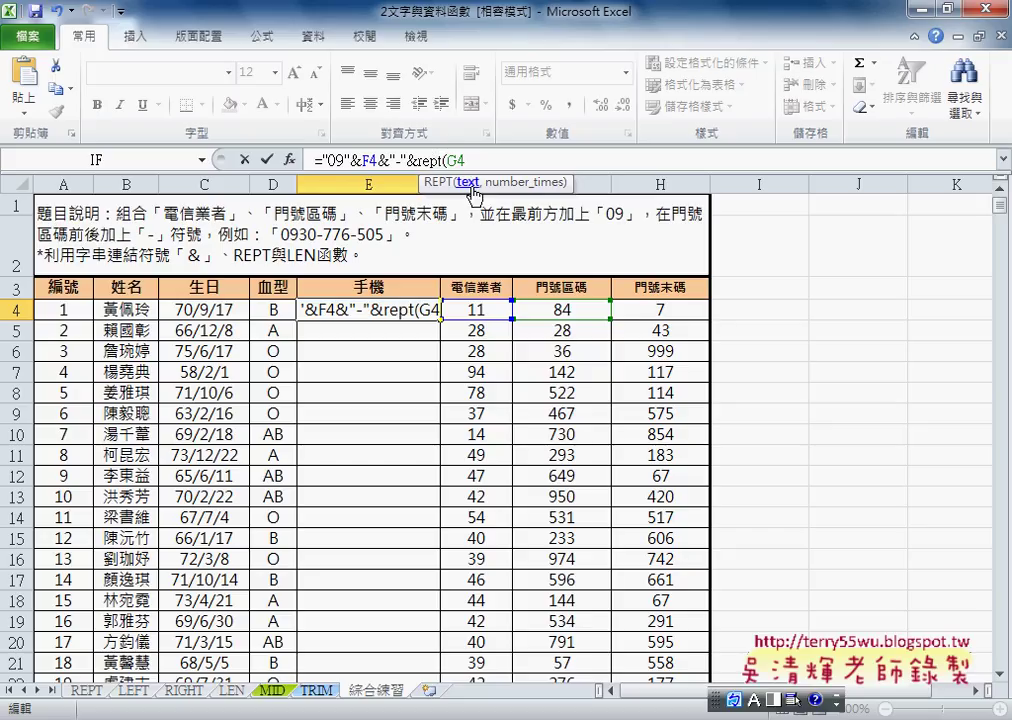
text(")
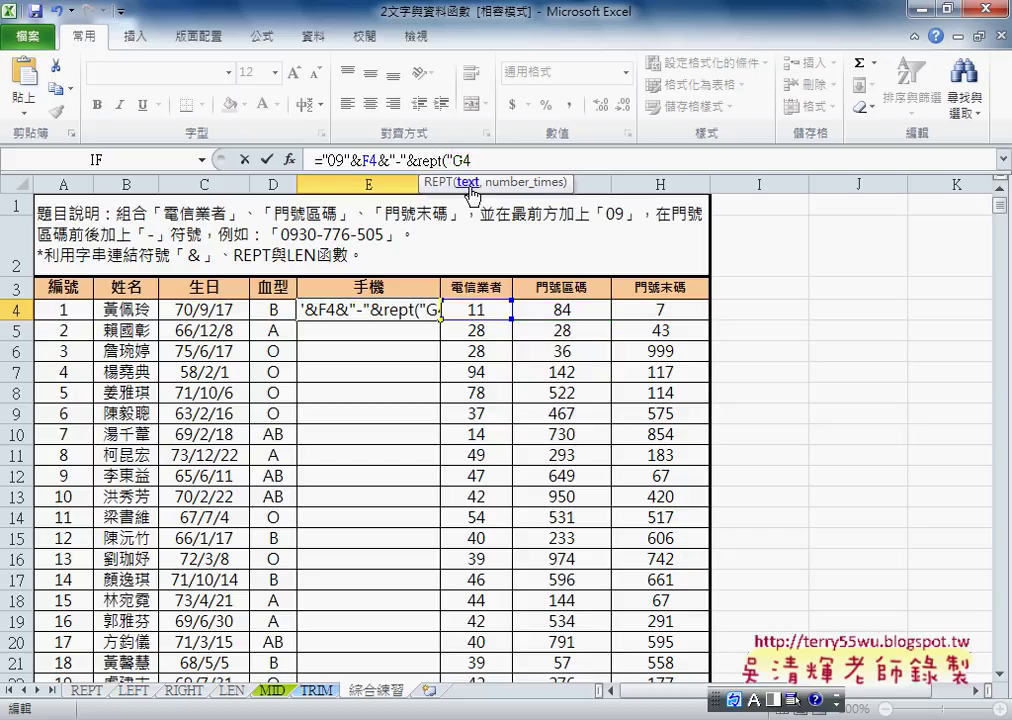
text(0")
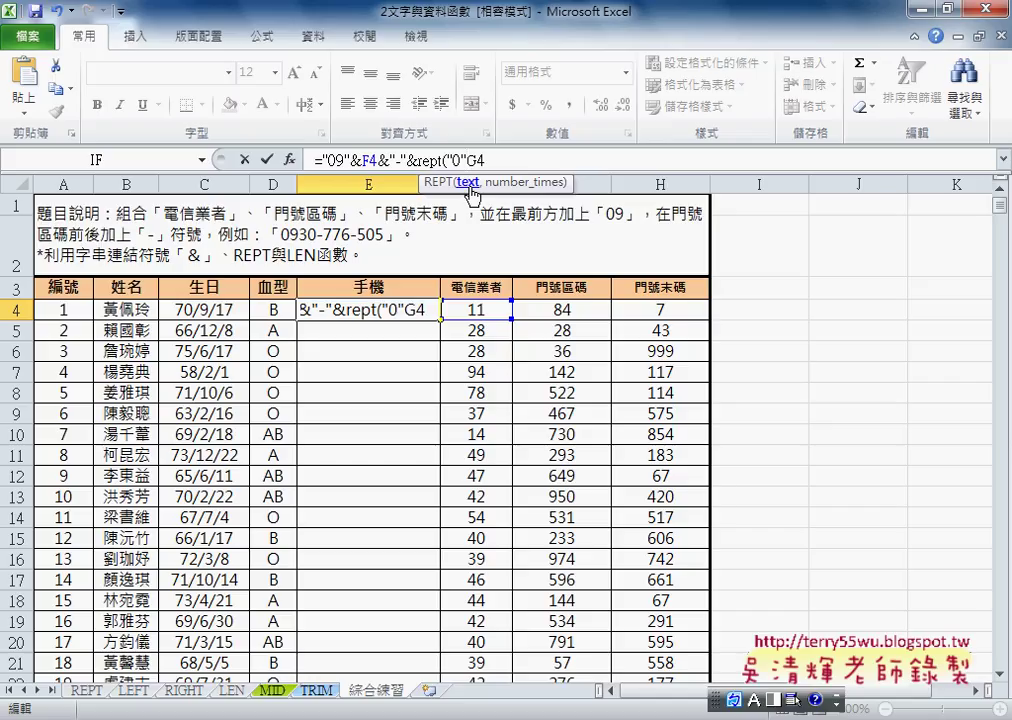
text(,)
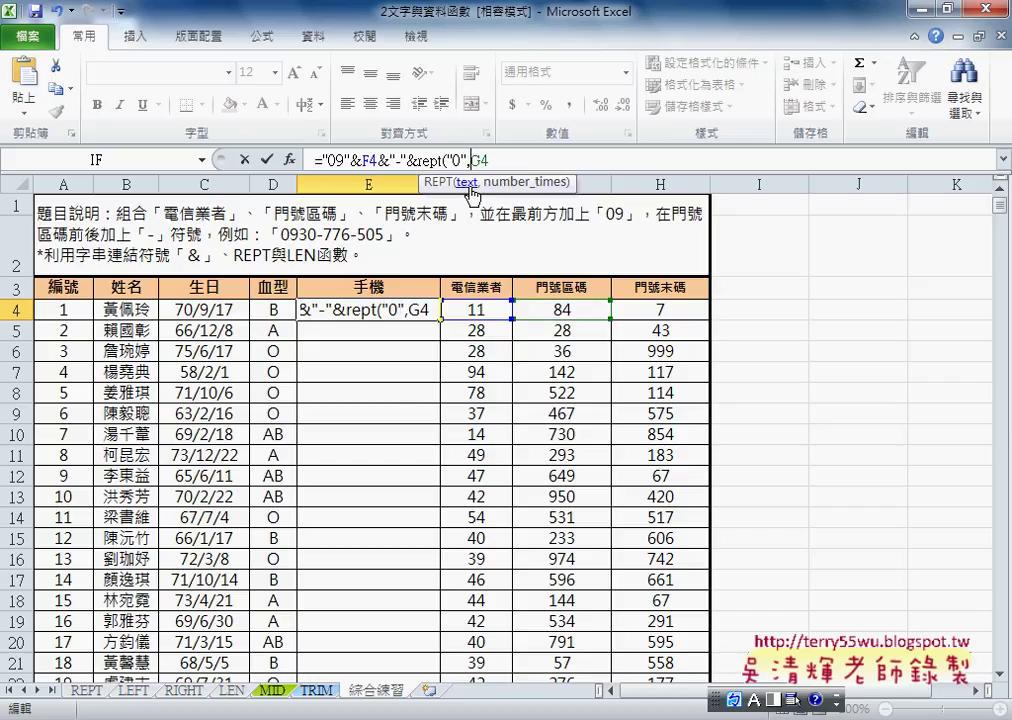
text(3)
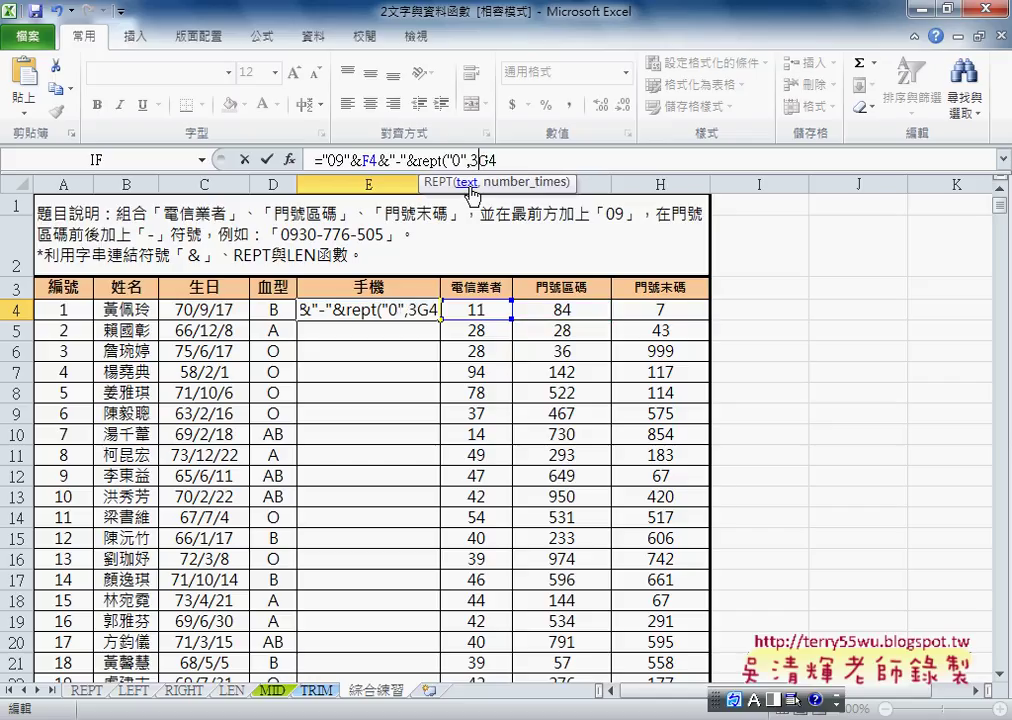
text(-le)
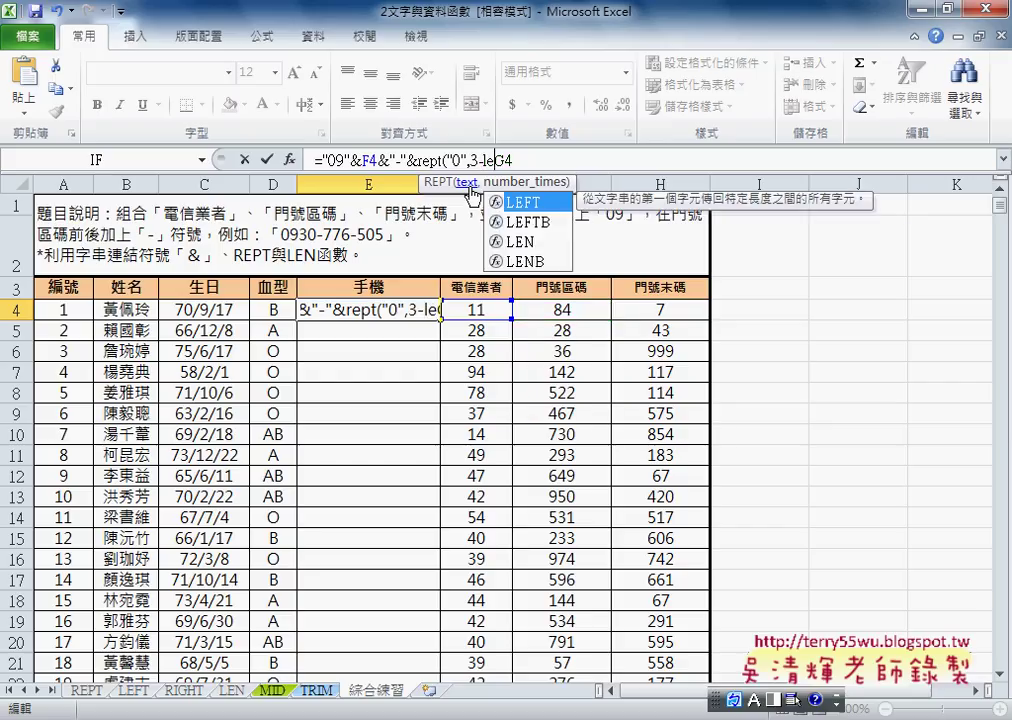
text(n()
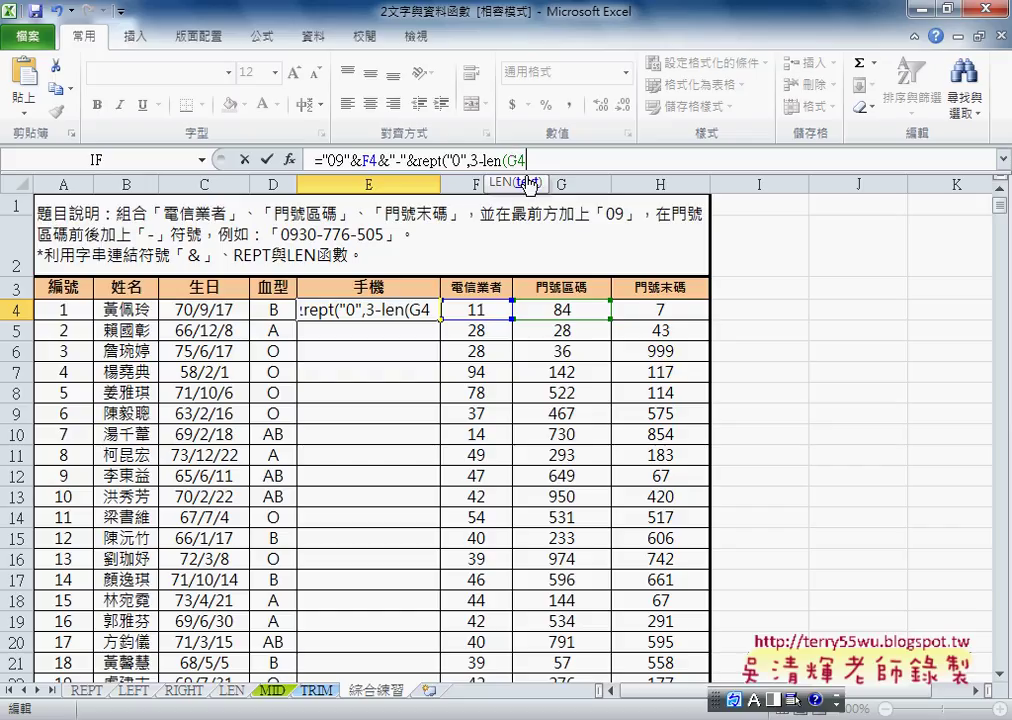
text())
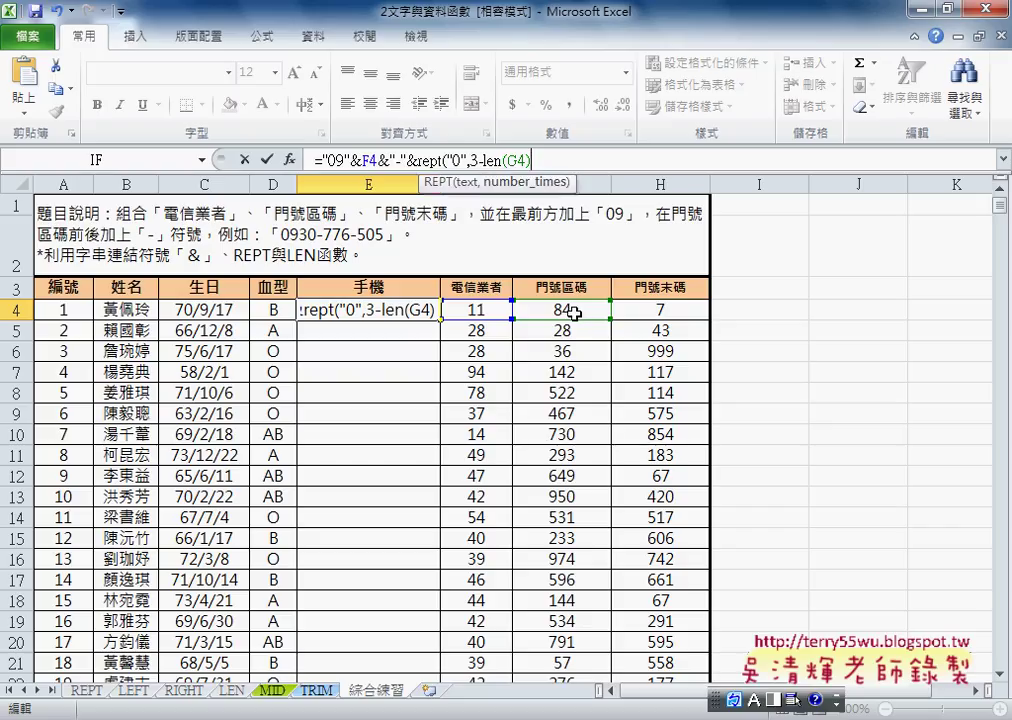
text())
click(528, 160)
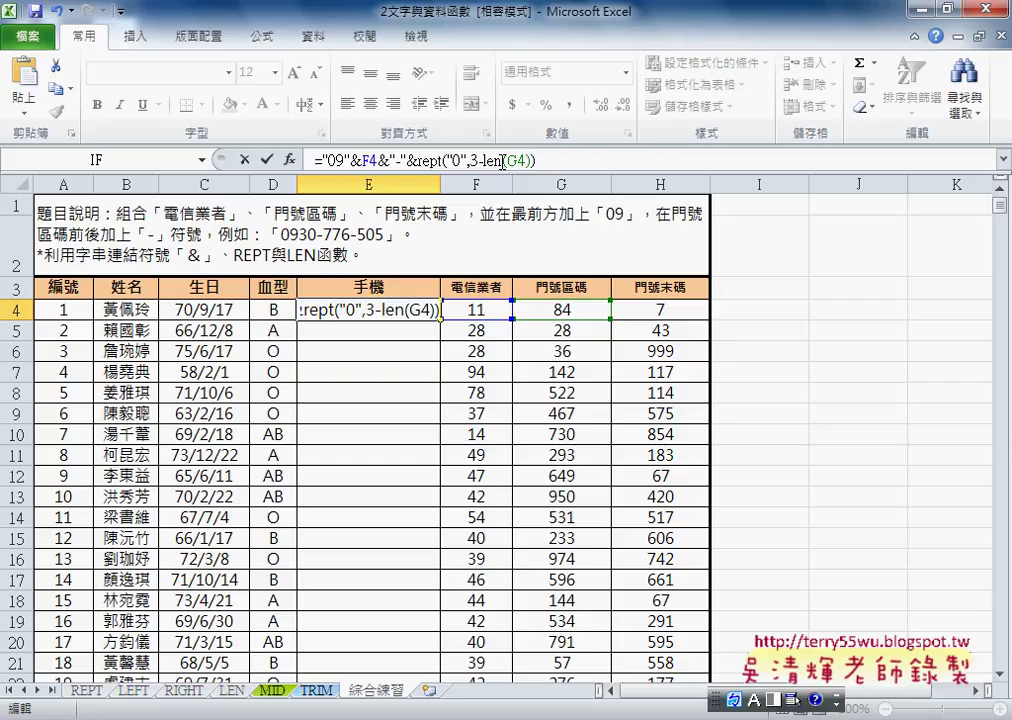
key(shift+Left)
key(shift+Left)
key(shift+Left)
click(532, 160)
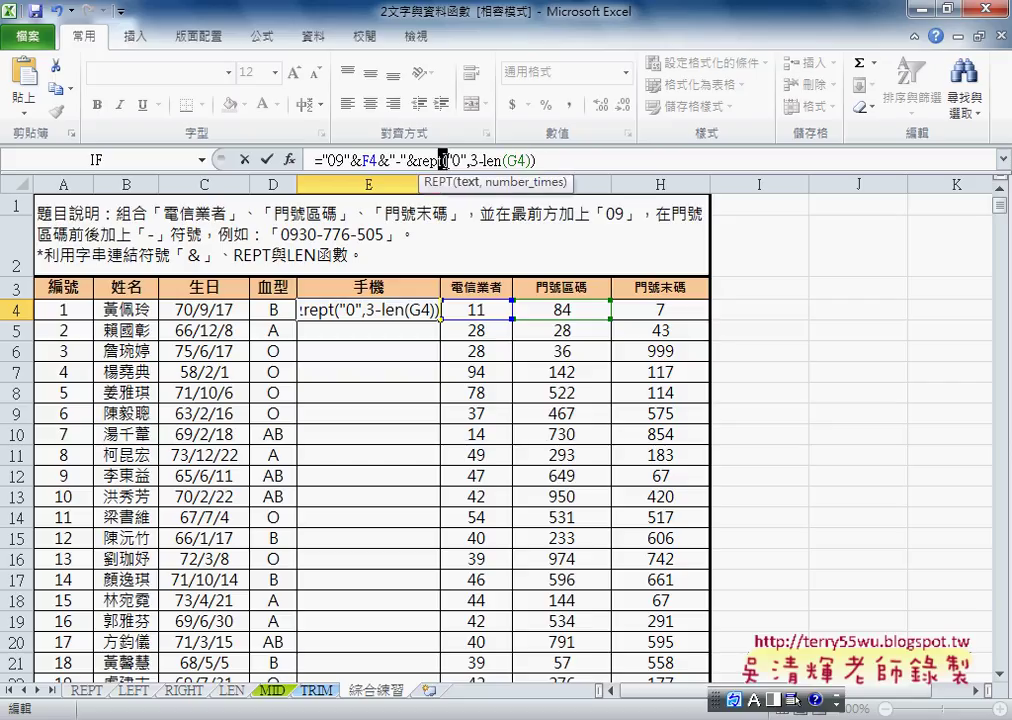
drag(439, 160, 446, 160)
key(End)
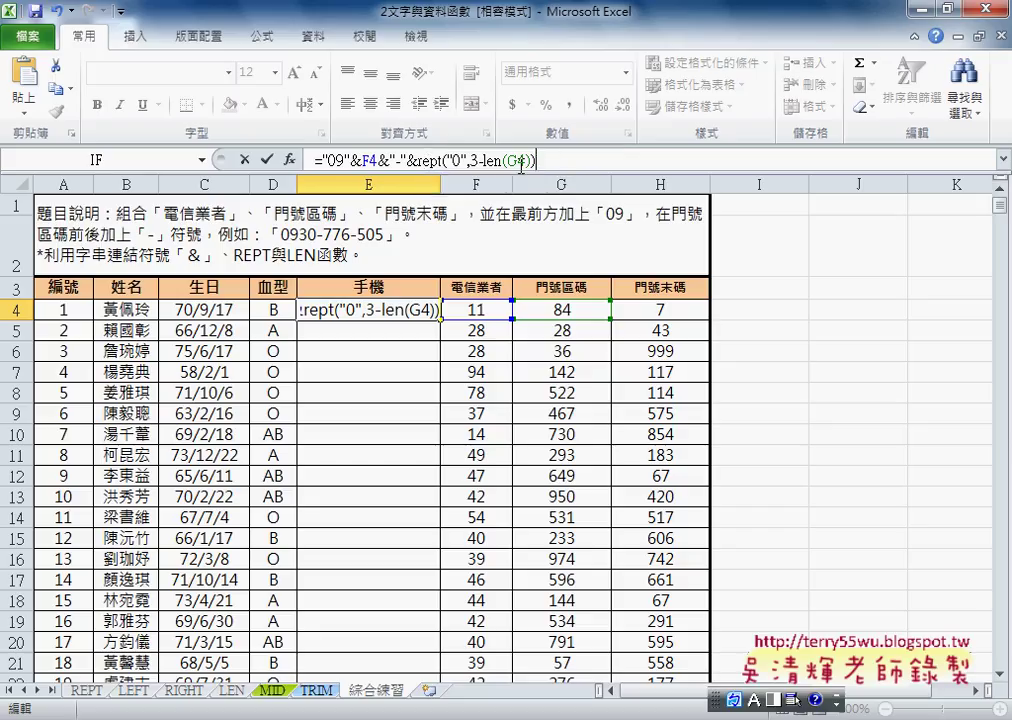
click(266, 159)
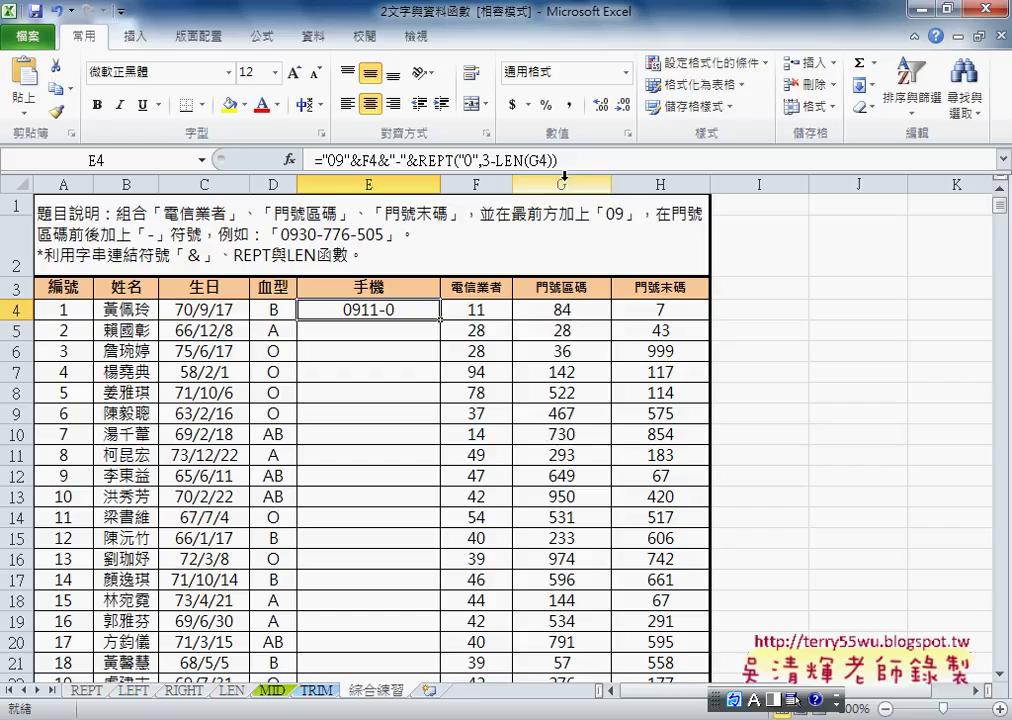
Step: Append &G4 after the padding in E4's formula so it displays 0911-084
click(602, 168)
text(&)
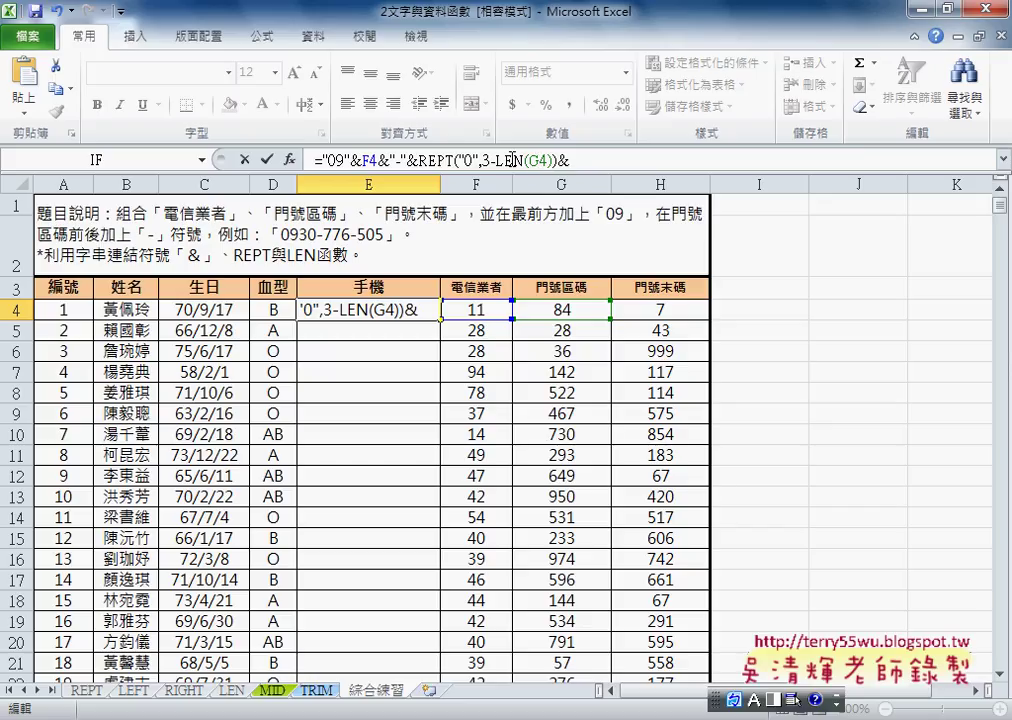
click(579, 313)
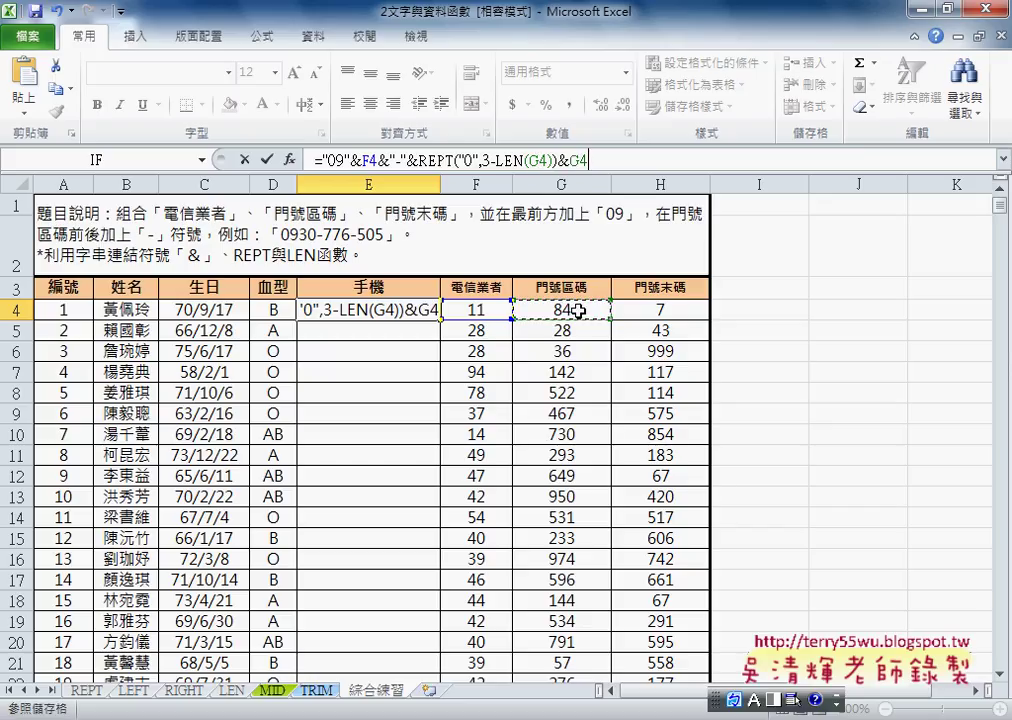
click(267, 162)
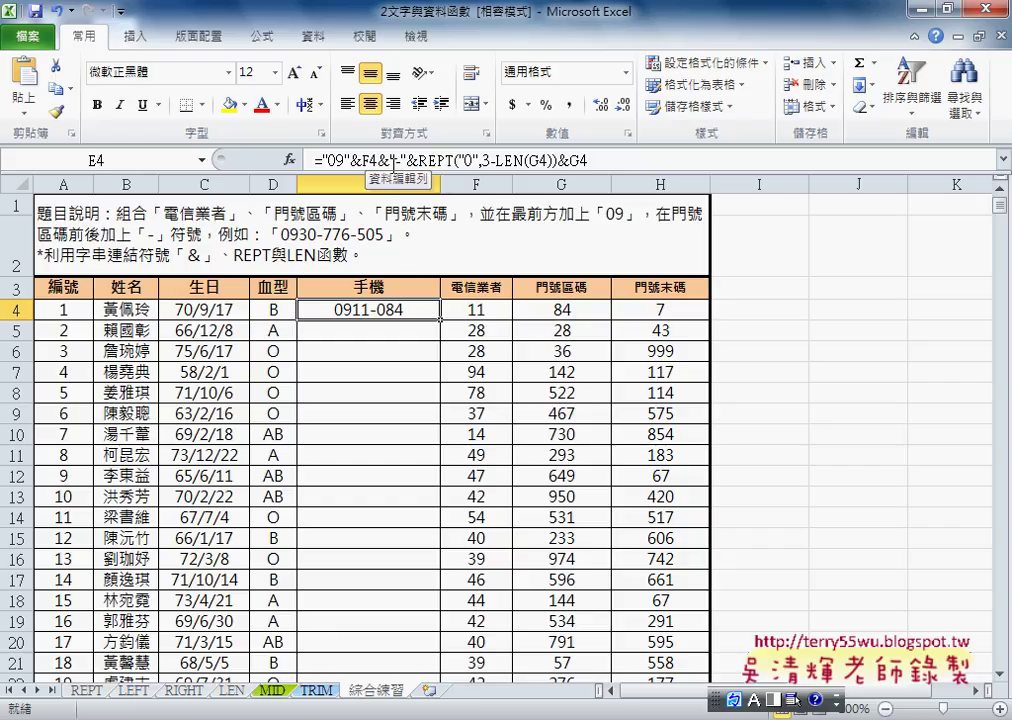
Step: Duplicate the &"-"&REPT("0",3-LEN(G4))&G4 part at the end of E4's formula
drag(378, 160, 540, 160)
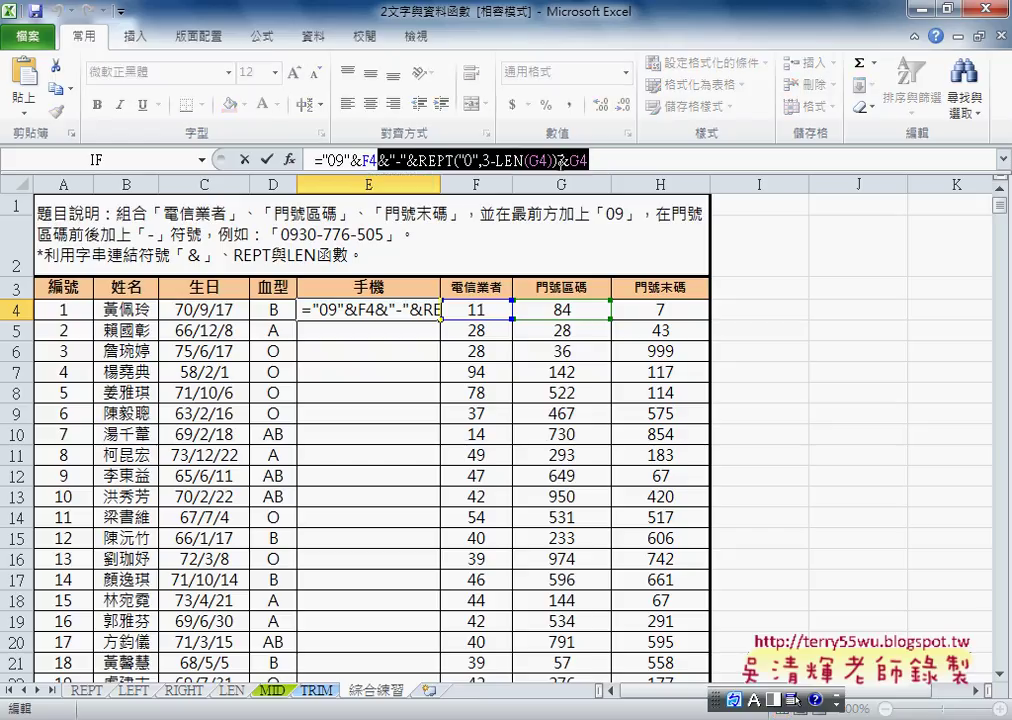
right_click(540, 166)
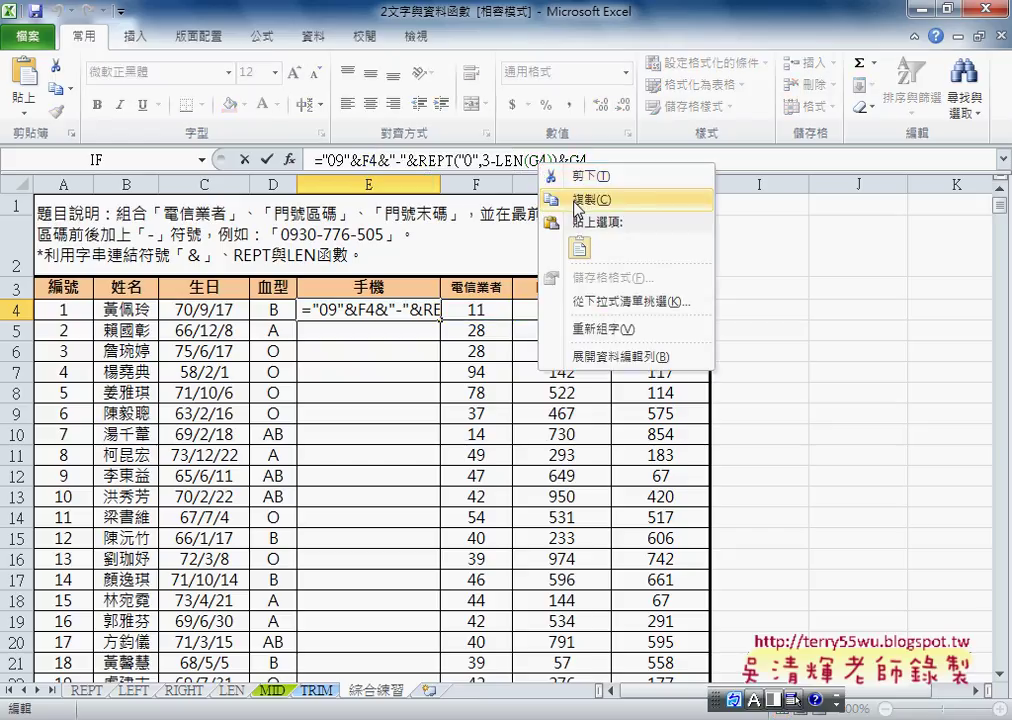
click(580, 199)
click(619, 165)
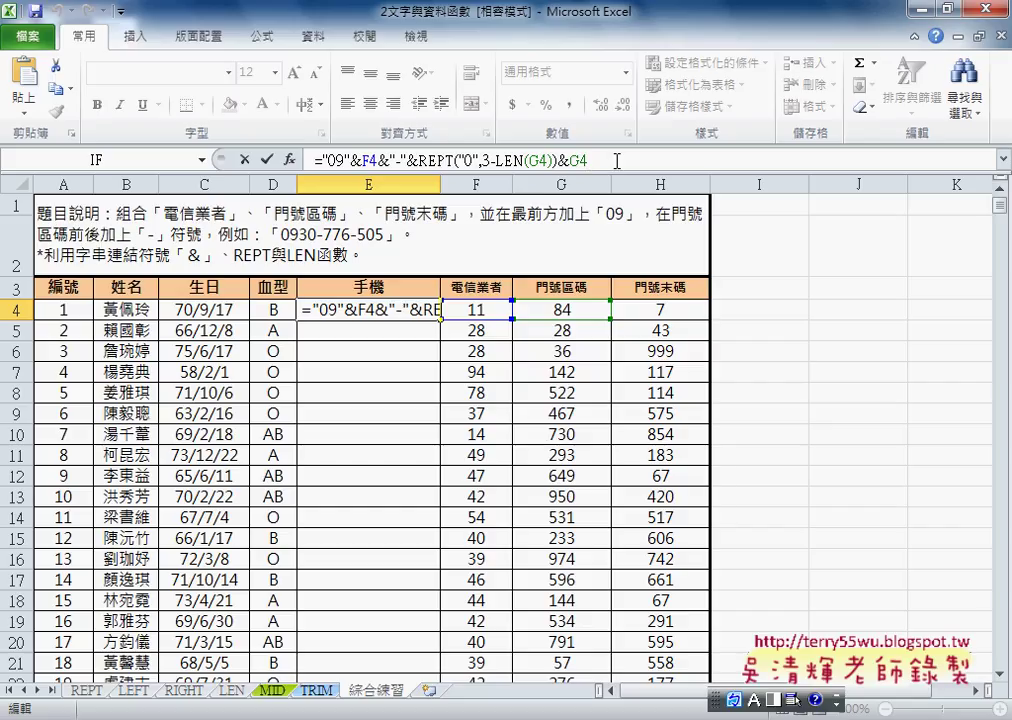
right_click(618, 164)
click(657, 245)
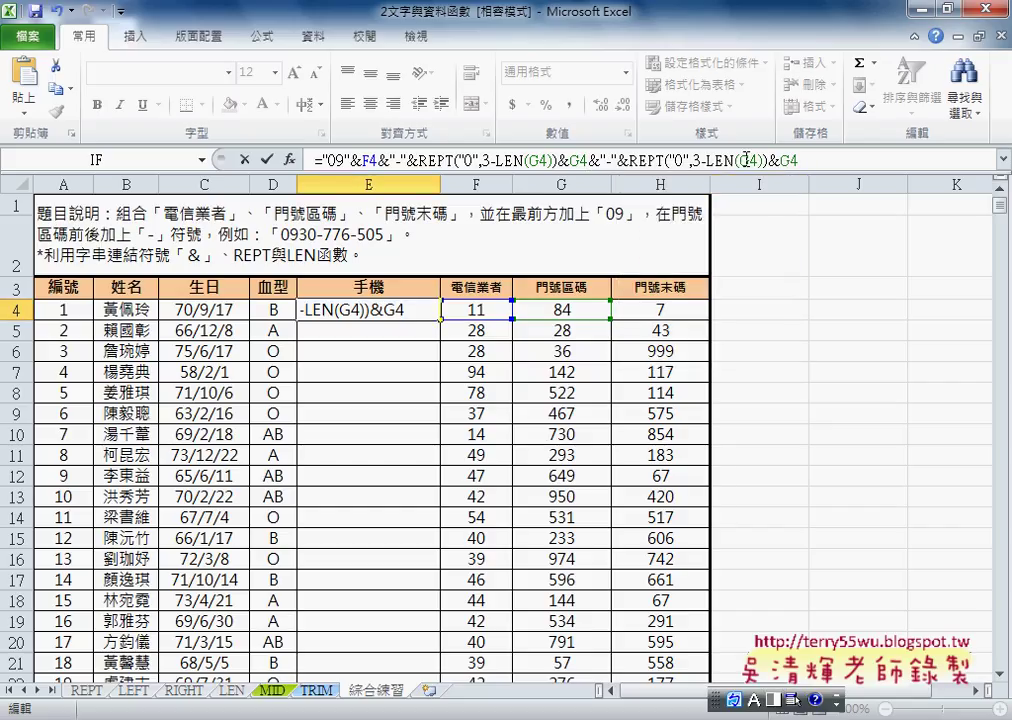
drag(739, 160, 754, 160)
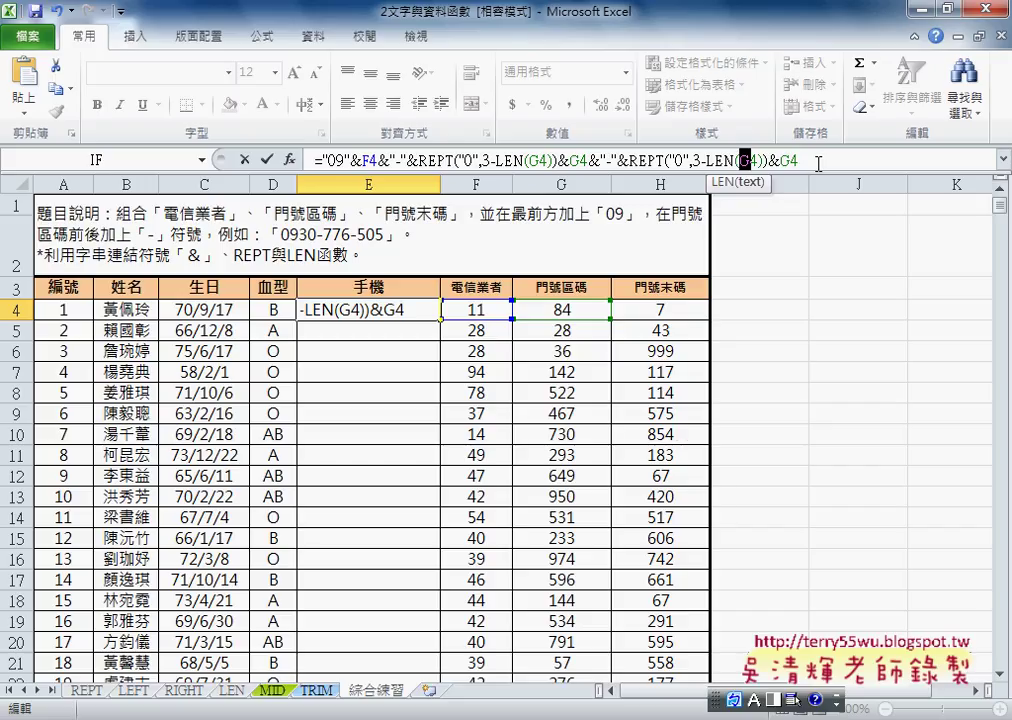
text(H)
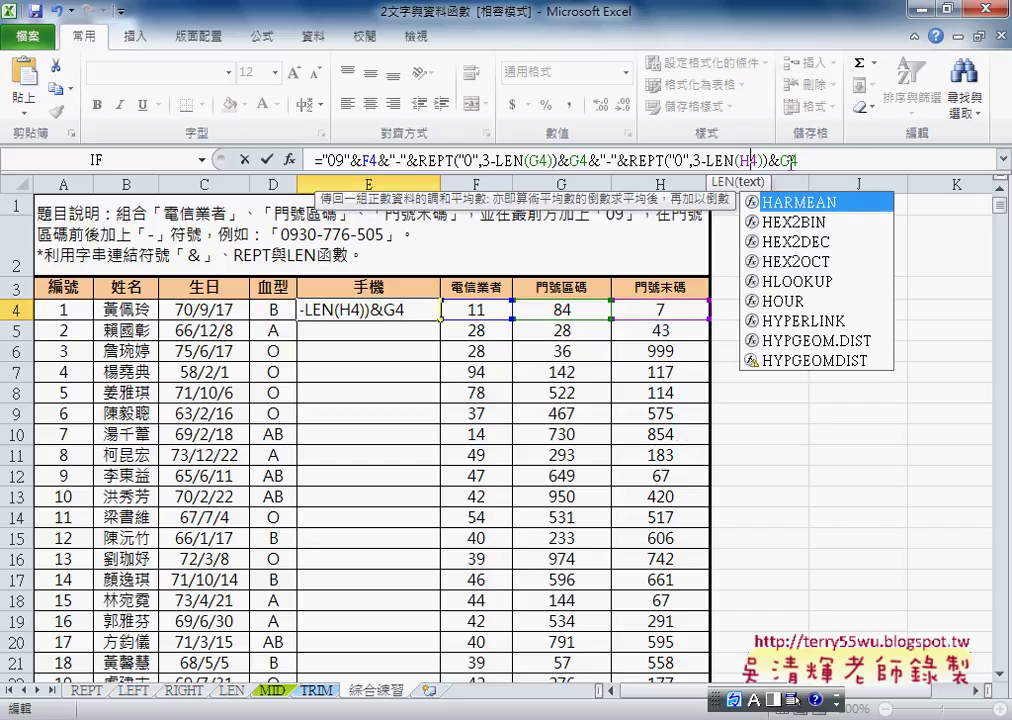
key(Left)
key(shift+Left)
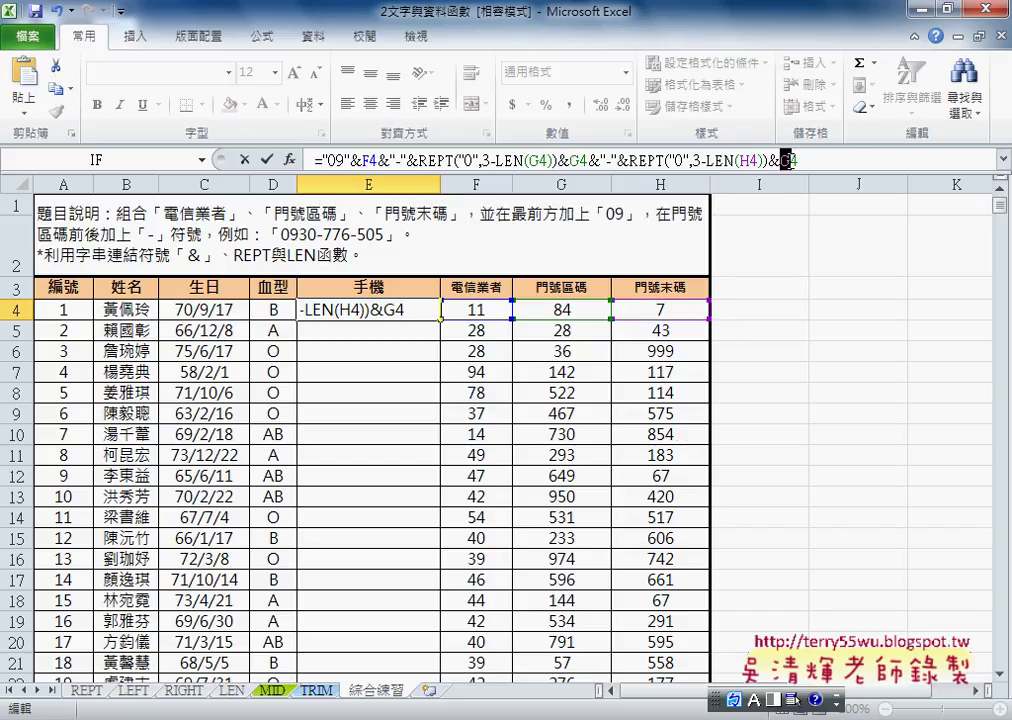
text(H)
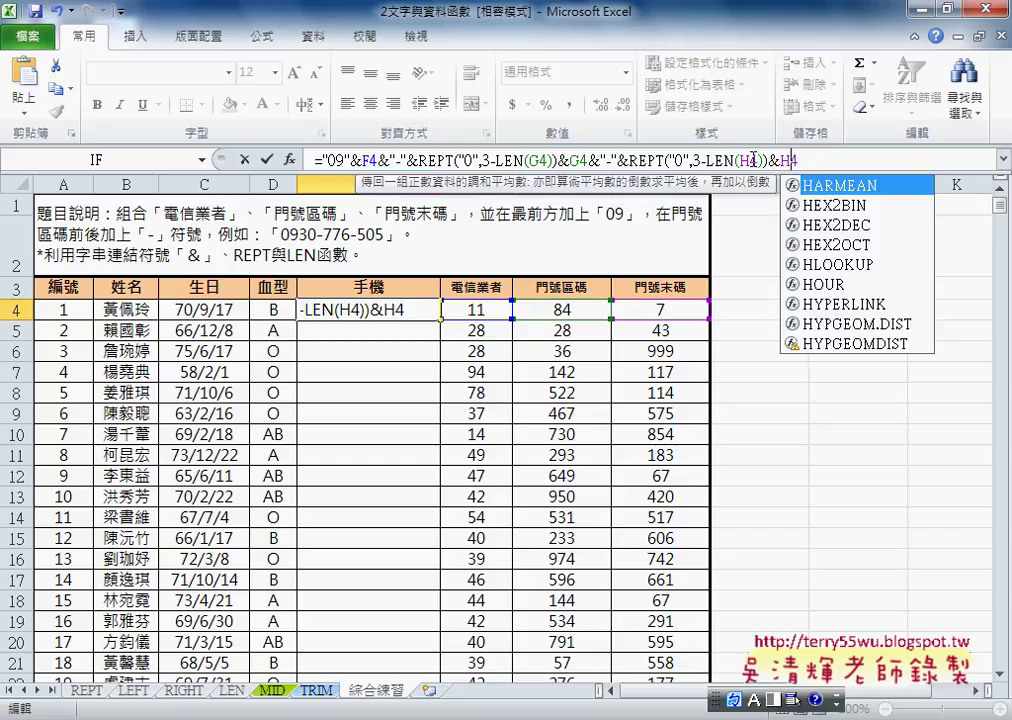
click(267, 159)
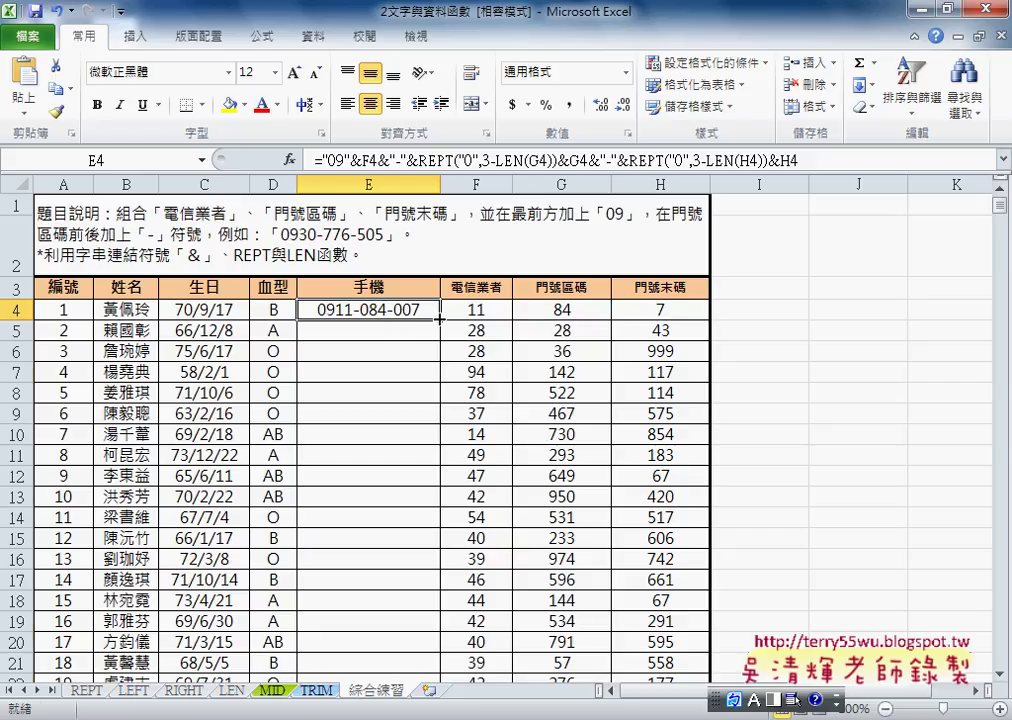
double_click(440, 318)
click(383, 309)
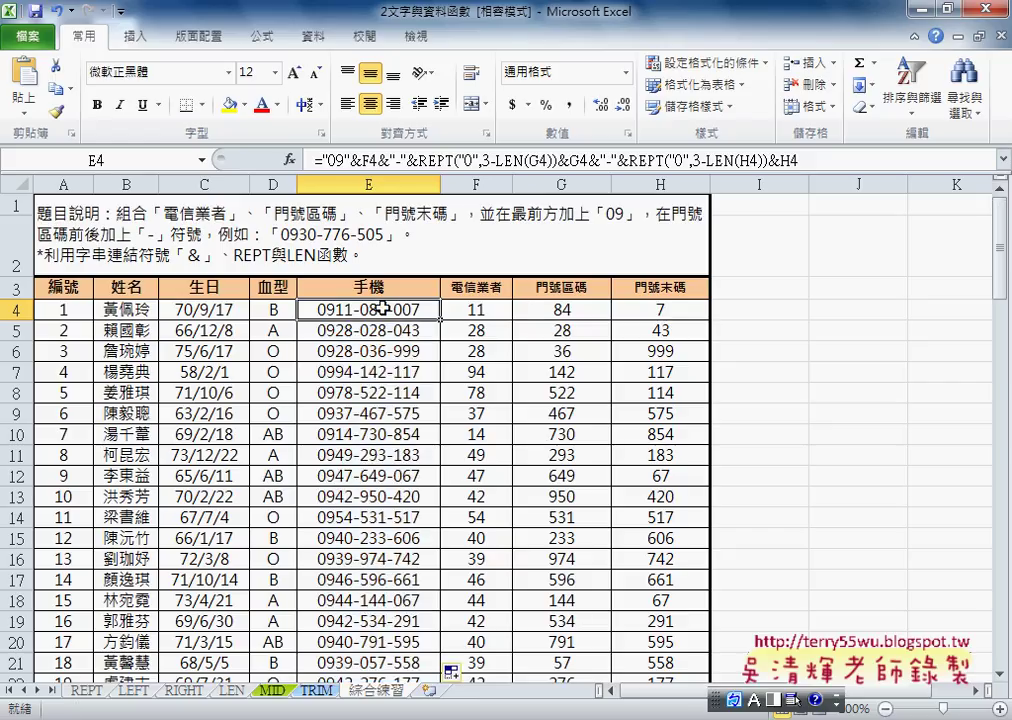
key(ctrl+space)
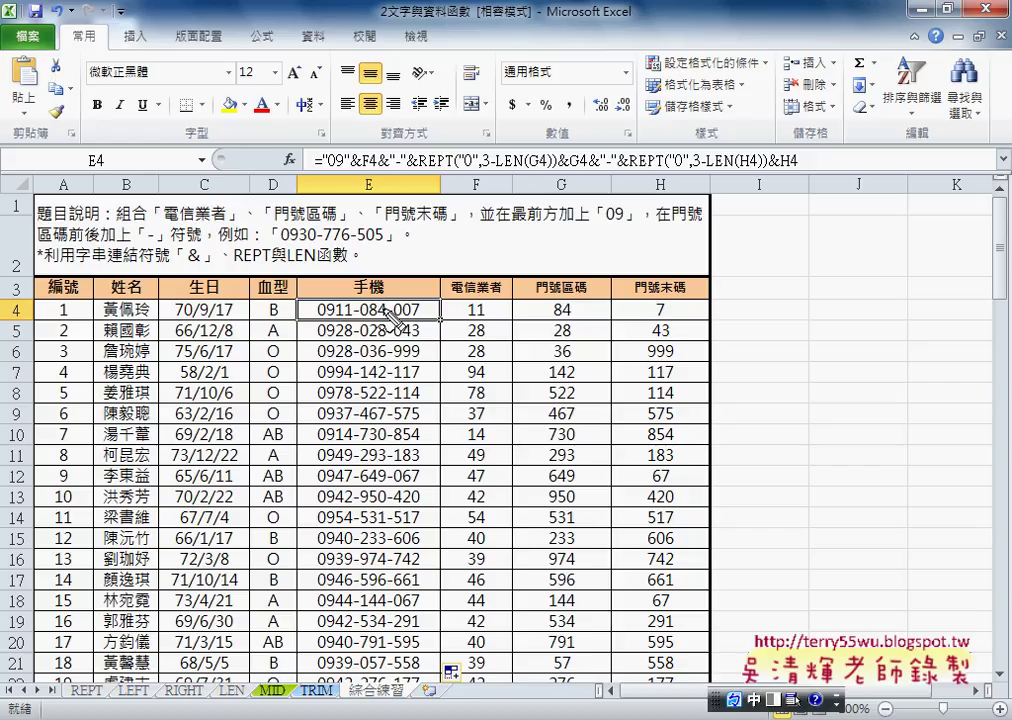
mouse_move(320, 170)
mouse_down()
mouse_move(795, 174)
mouse_move(333, 181)
mouse_up()
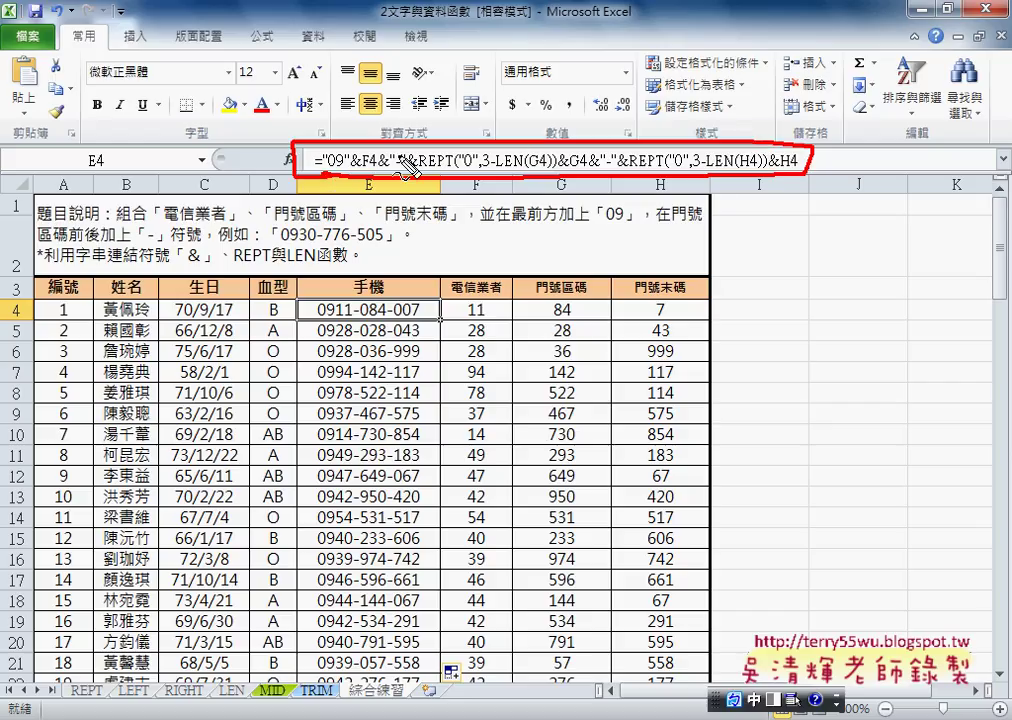
mouse_move(378, 143)
mouse_down()
mouse_move(377, 178)
mouse_move(478, 173)
mouse_up()
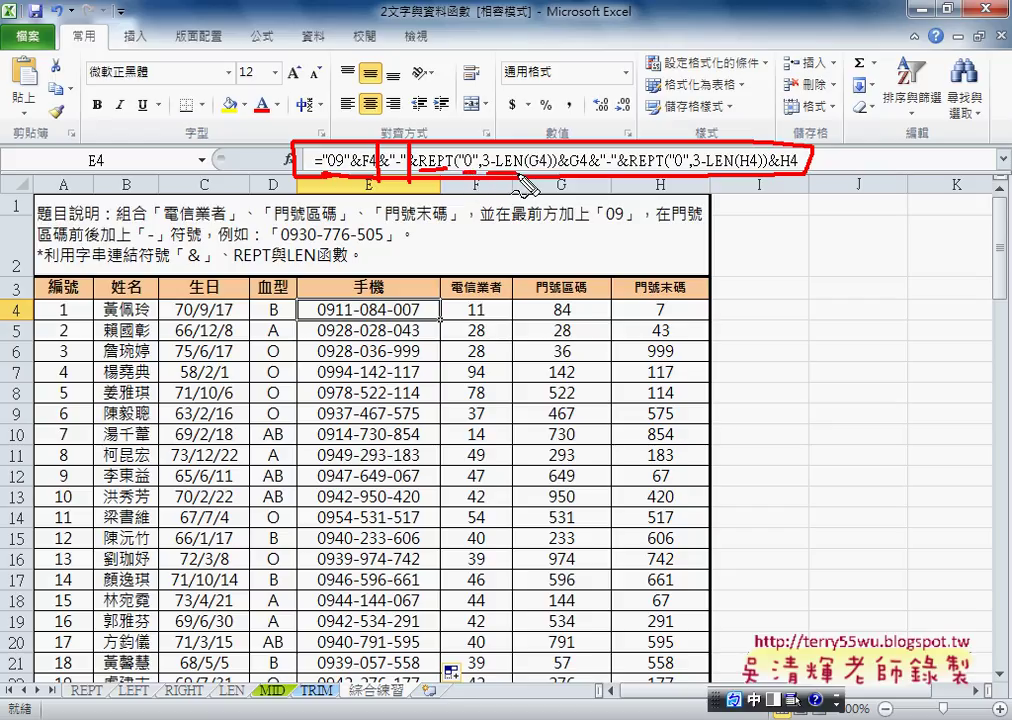
mouse_move(479, 172)
mouse_down()
mouse_move(548, 172)
mouse_move(578, 300)
mouse_move(594, 283)
mouse_up()
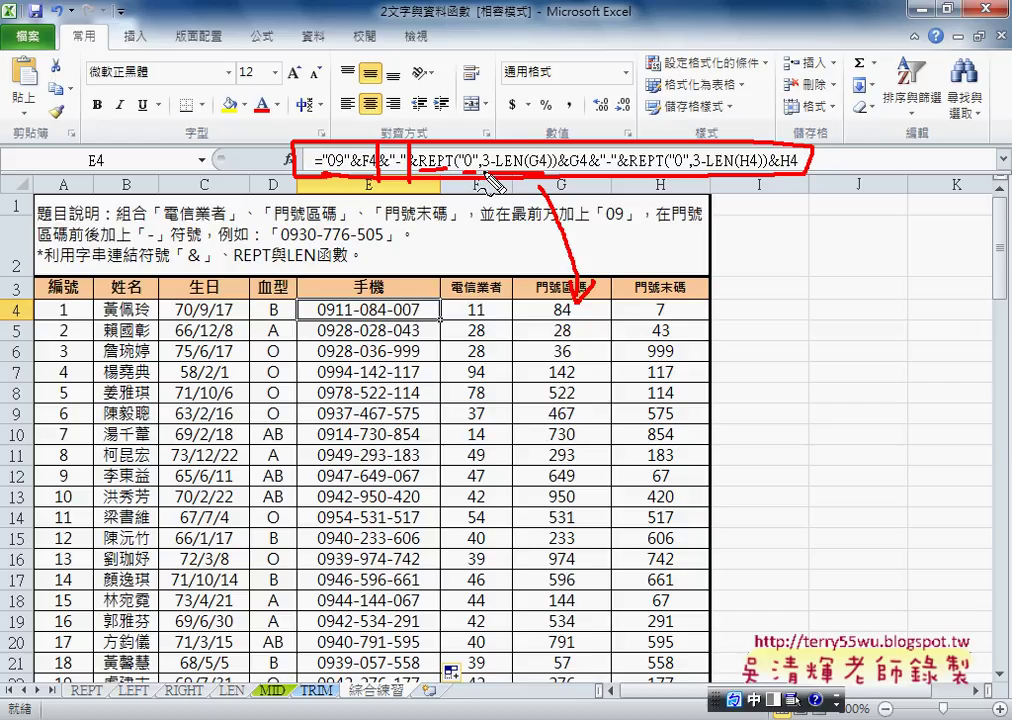